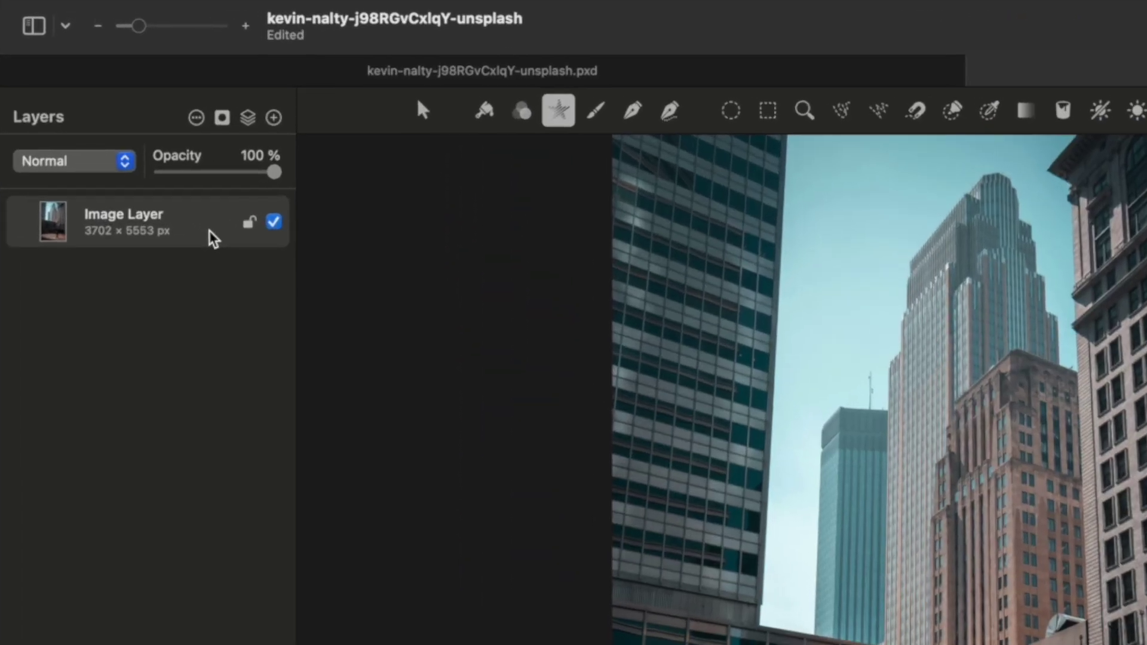
- Duplicate the photo layer and zoom in toward the walking man
{"action": "key", "text": "super+j"}
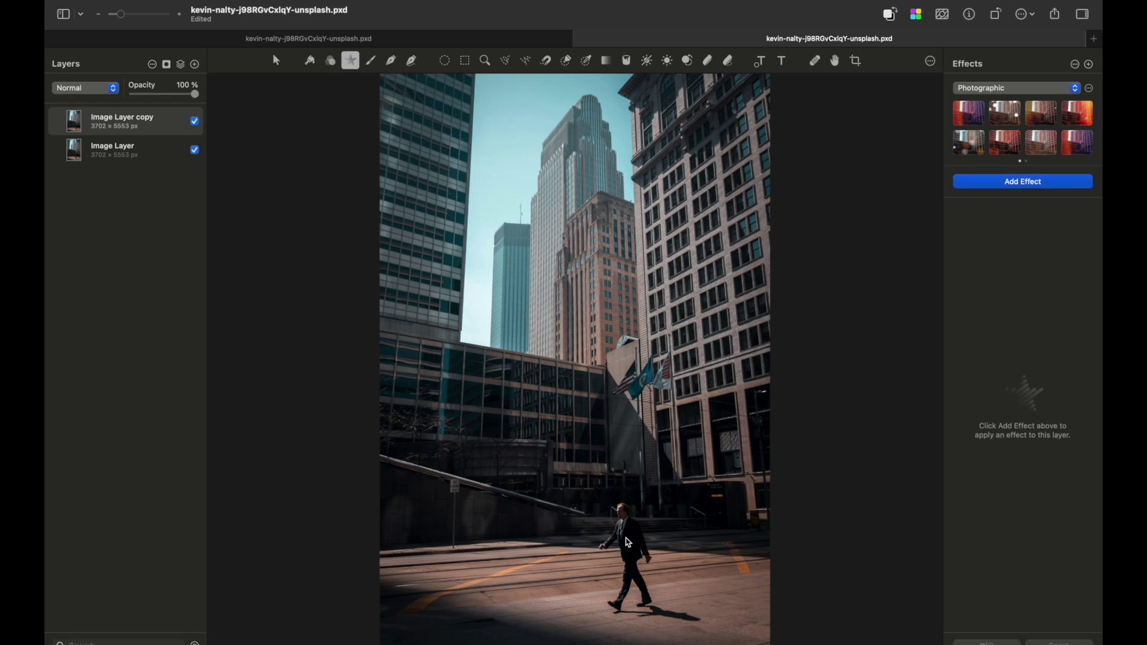
{"action": "scroll", "coordinate": [628, 543], "scroll_direction": "up", "scroll_amount": 5}
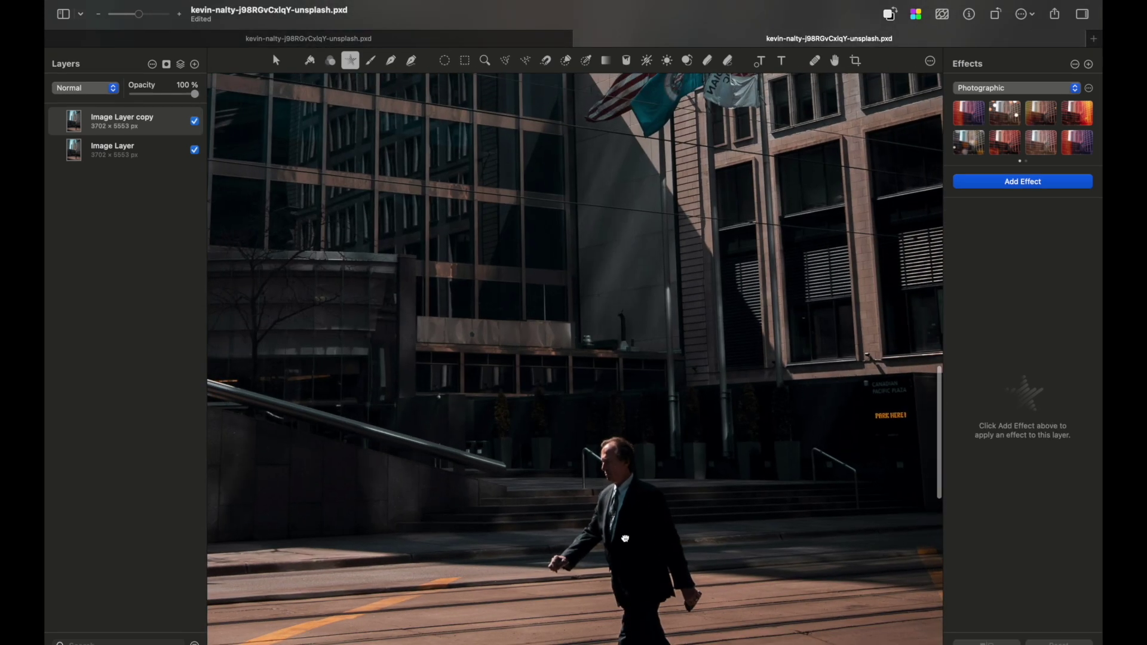
{"action": "scroll", "coordinate": [626, 539], "scroll_direction": "up", "scroll_amount": 3}
- Select the walking man together with his shadow using Quick Selection
{"action": "scroll", "coordinate": [600, 384], "scroll_direction": "down", "scroll_amount": 3}
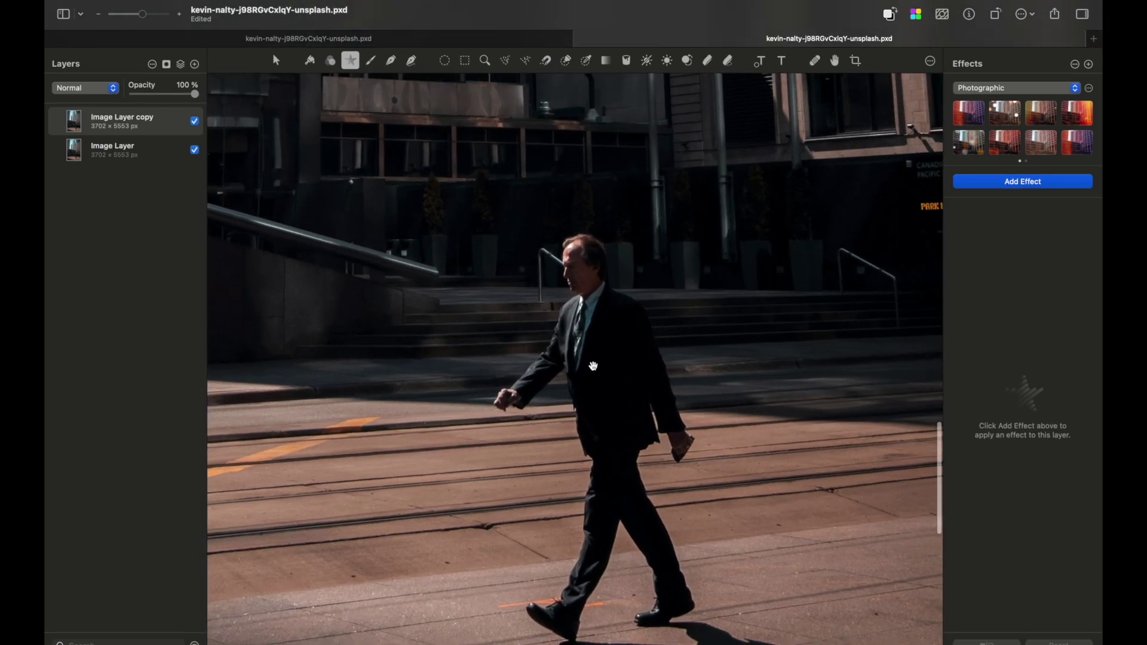
{"action": "left_click_drag", "start_coordinate": [593, 366], "coordinate": [522, 307]}
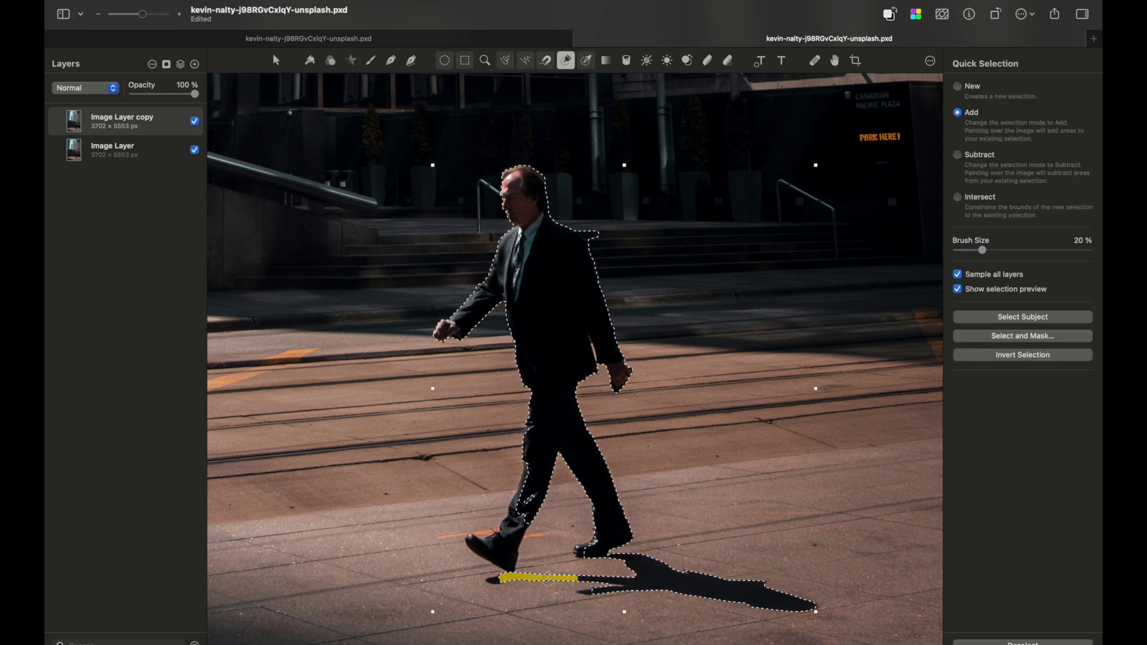
{"action": "left_click_drag", "start_coordinate": [562, 230], "coordinate": [537, 245]}
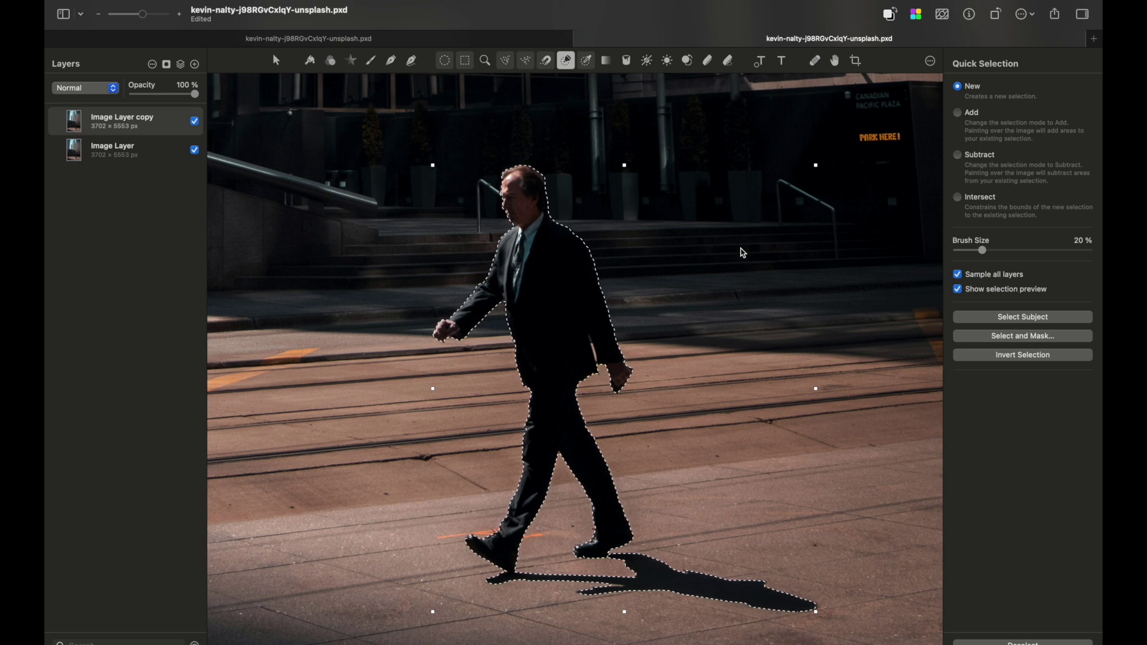
- Copy the selected man and shadow onto Image Layer copy 2 and deselect
{"action": "key", "text": "super+j"}
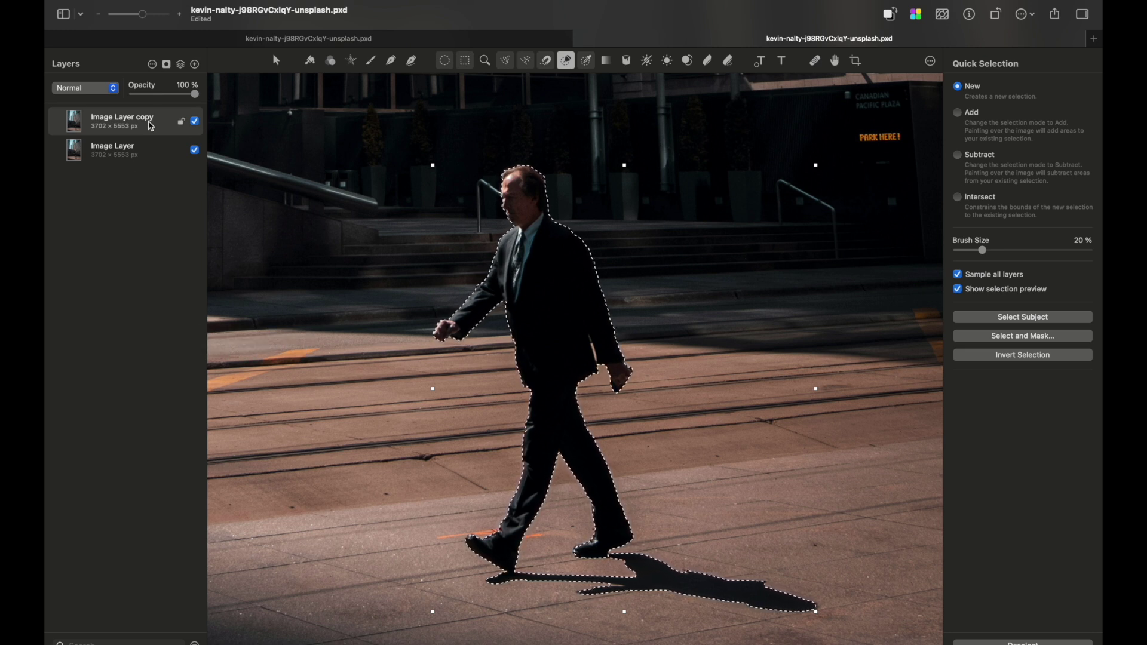
{"action": "key", "text": "super+j"}
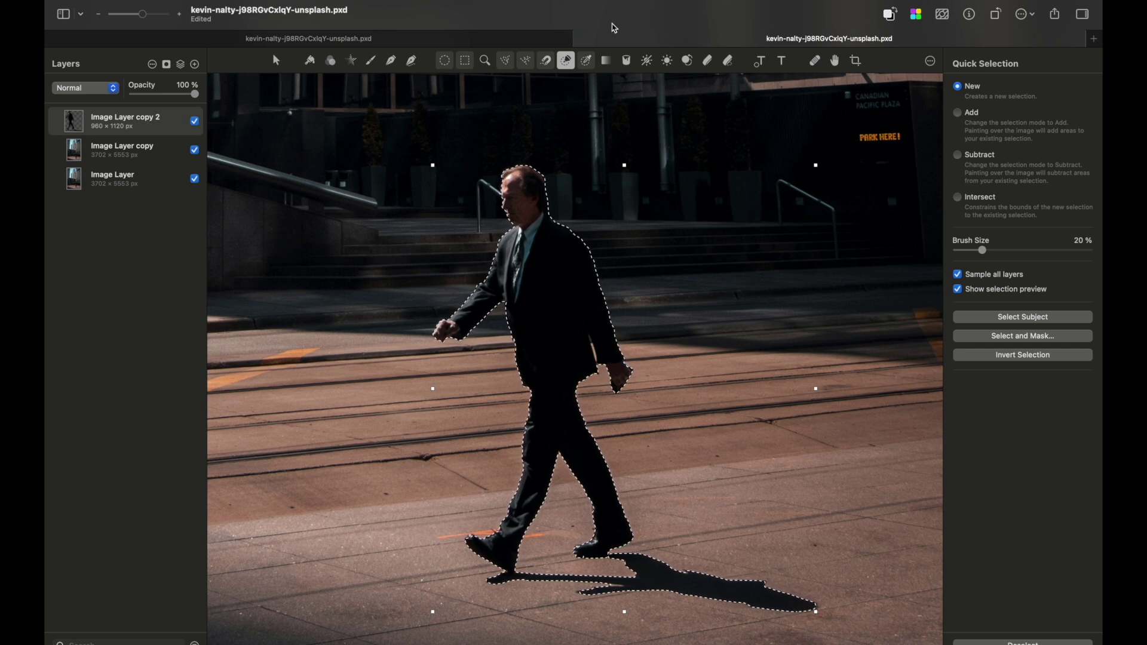
{"action": "key", "text": "super+d"}
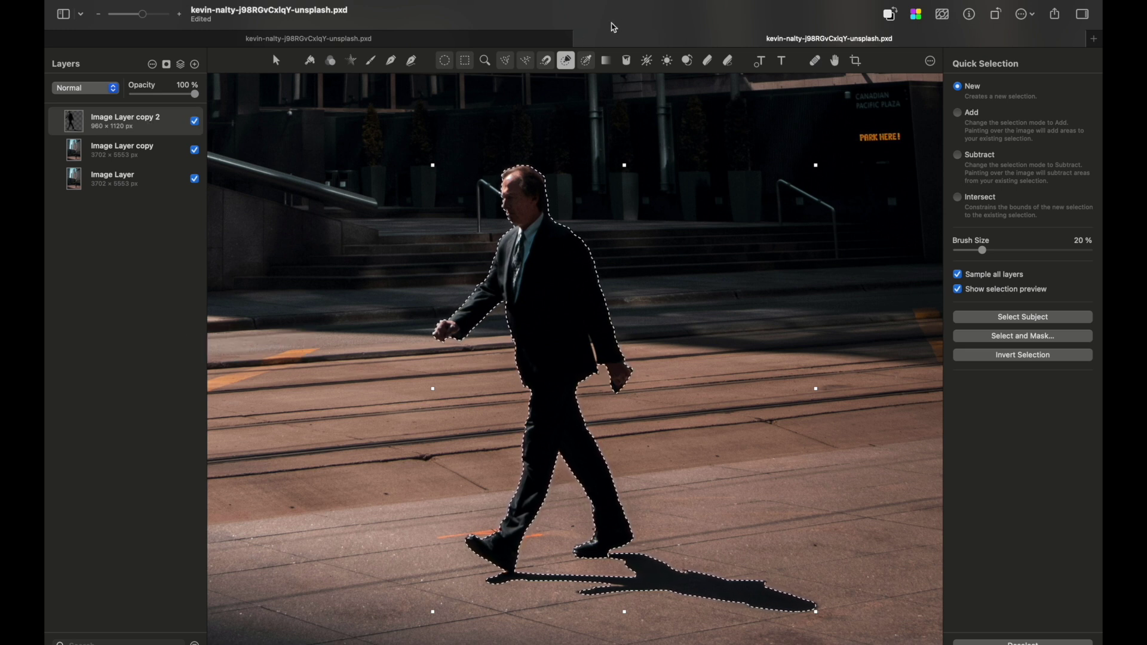
{"action": "key", "text": "super+d"}
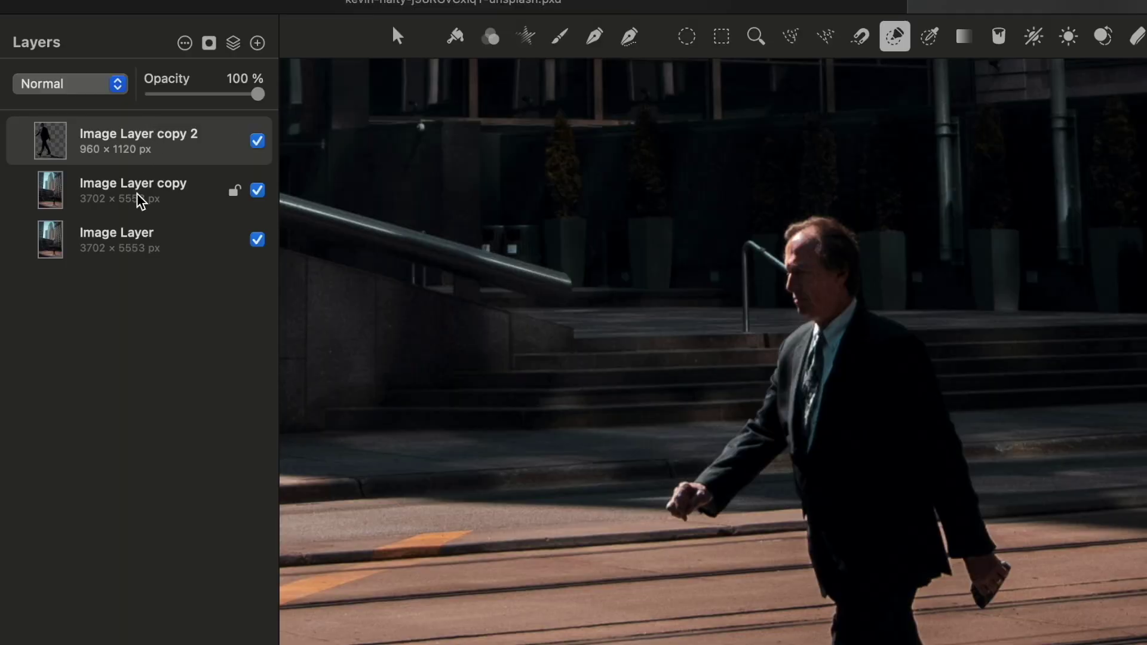
- Apply a 100 px, 90° Motion blur to Image Layer copy
{"action": "left_click", "coordinate": [138, 200]}
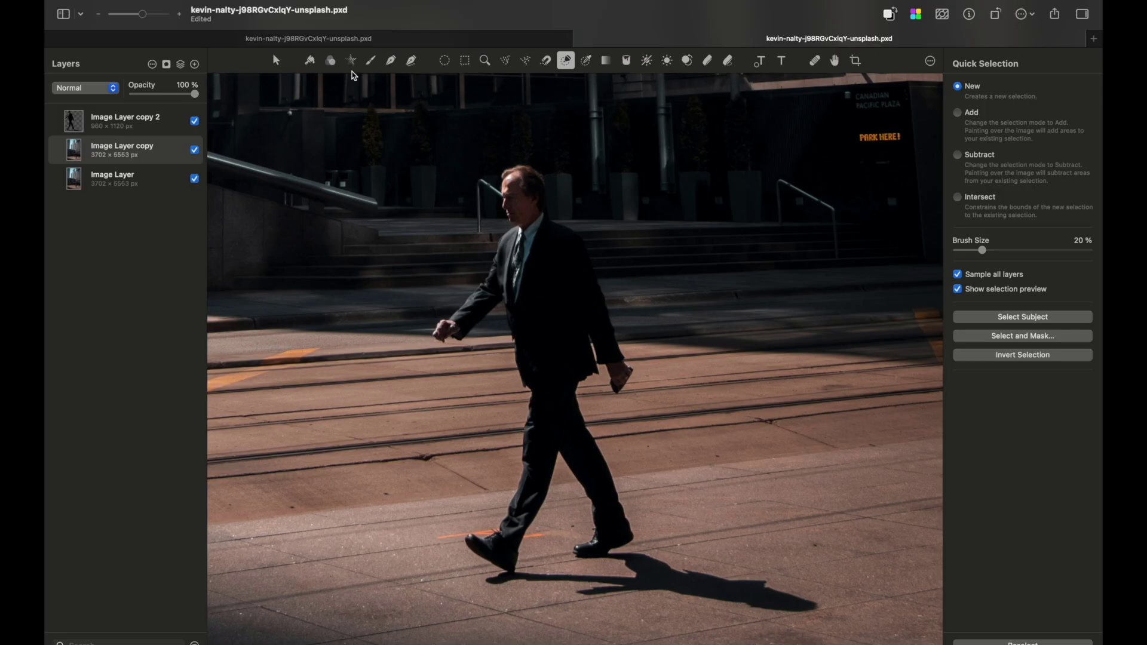
{"action": "key", "text": "e"}
{"action": "left_click", "coordinate": [1023, 181]}
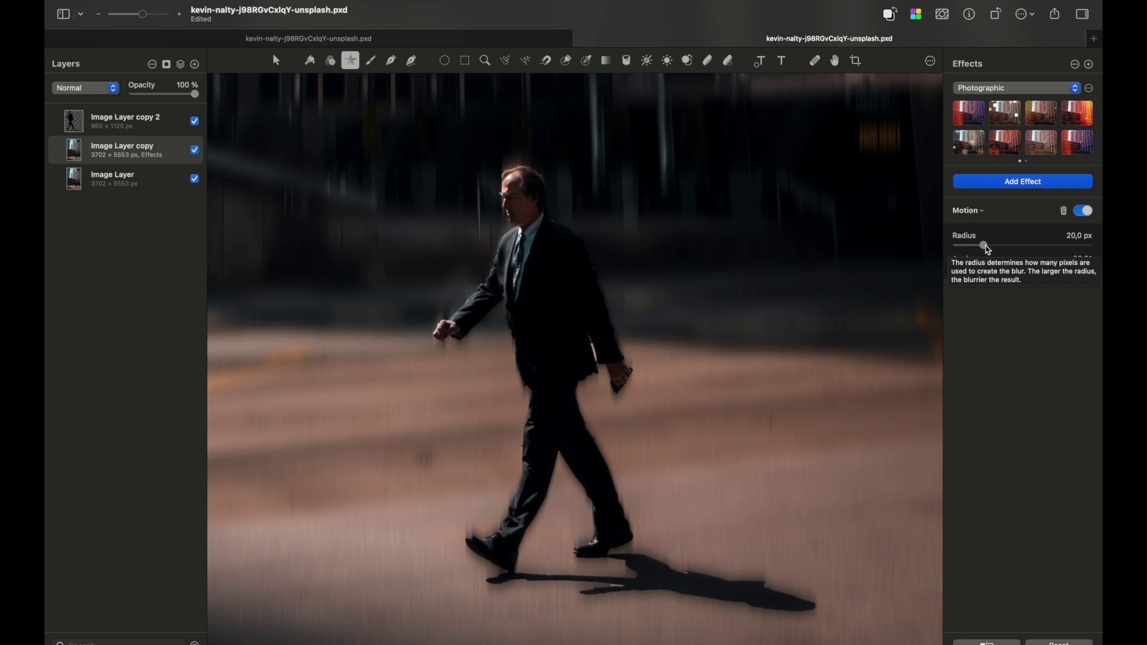
{"action": "left_click_drag", "start_coordinate": [984, 245], "coordinate": [1090, 245]}
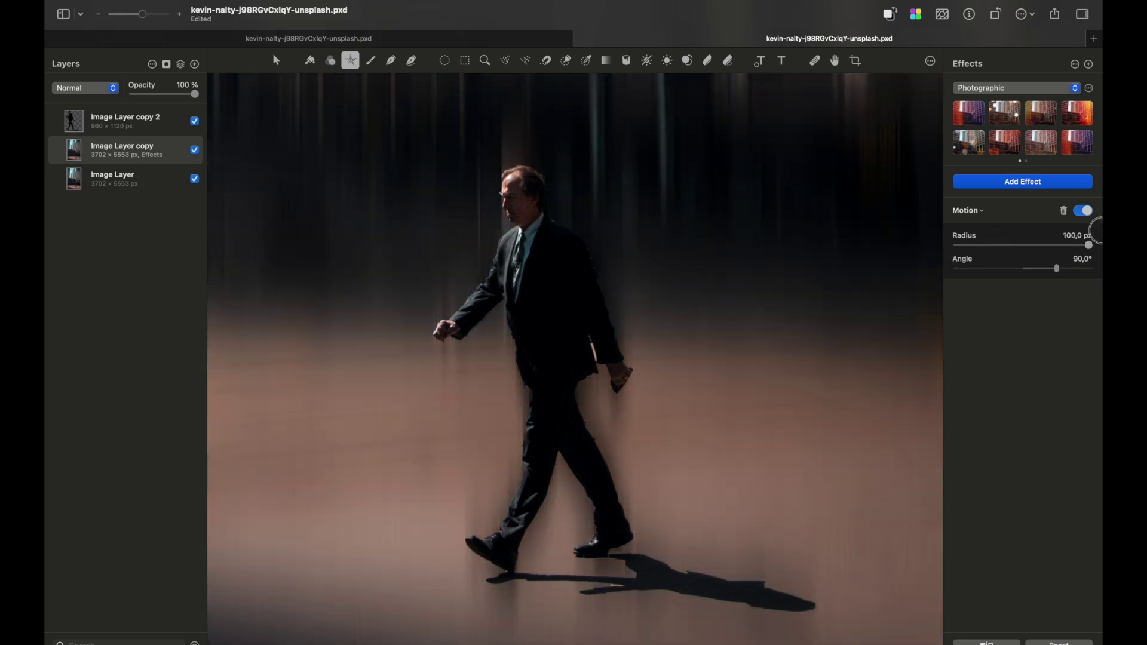
{"action": "key", "text": "super+0"}
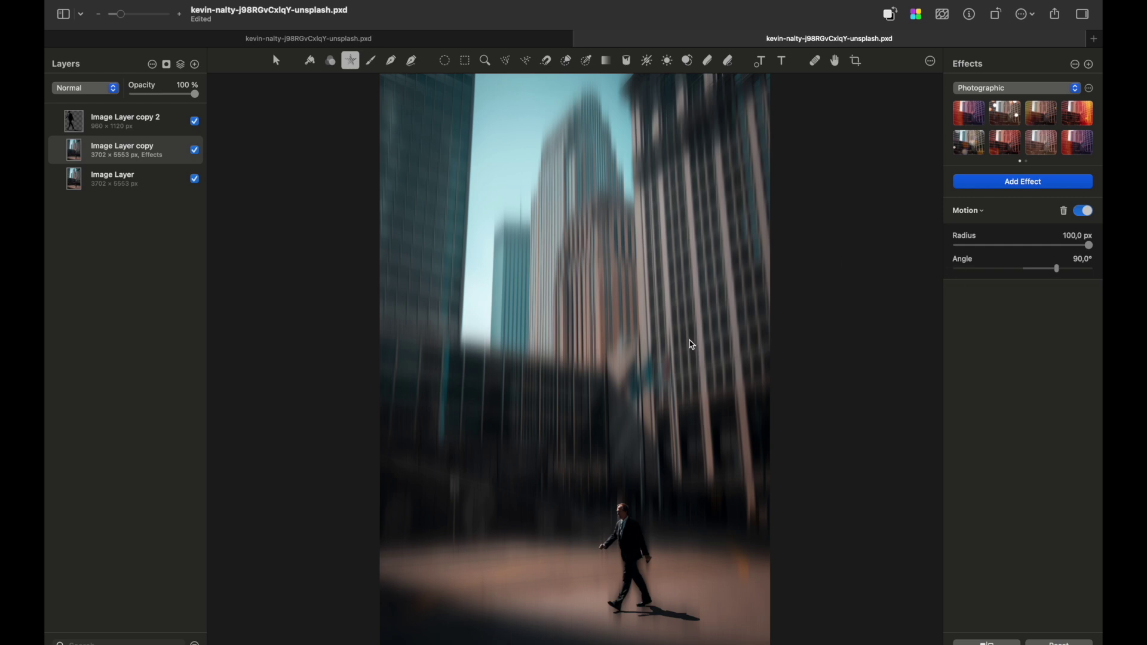
- Stack more Motion blurs on the background copy with radii 84.6, 72.5 and 65.3 px
{"action": "left_click", "coordinate": [1009, 182]}
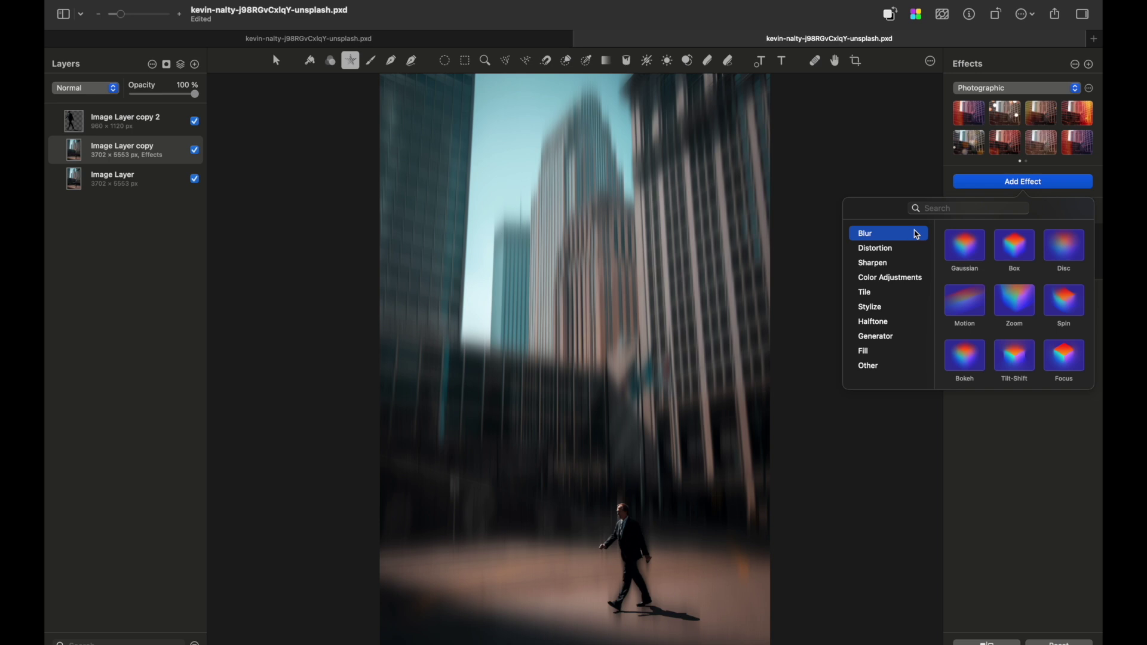
{"action": "left_click", "coordinate": [965, 303]}
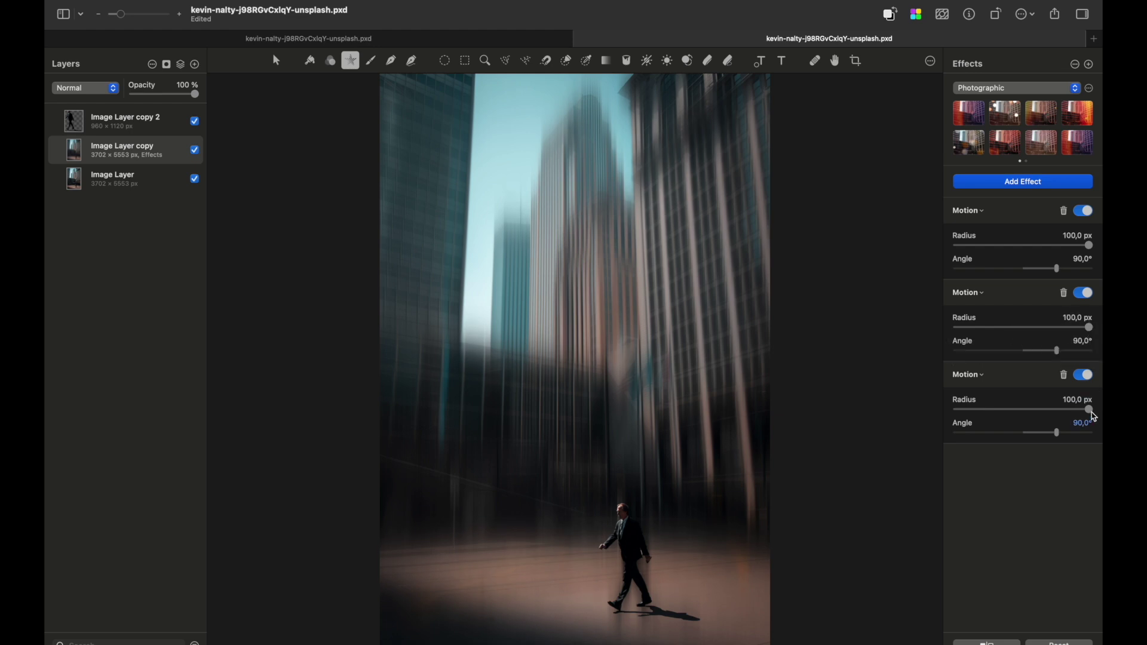
{"action": "left_click_drag", "start_coordinate": [1089, 410], "coordinate": [1043, 410]}
{"action": "scroll", "coordinate": [636, 580], "scroll_direction": "up", "scroll_amount": 5}
{"action": "scroll", "coordinate": [637, 580], "scroll_direction": "down", "scroll_amount": 5}
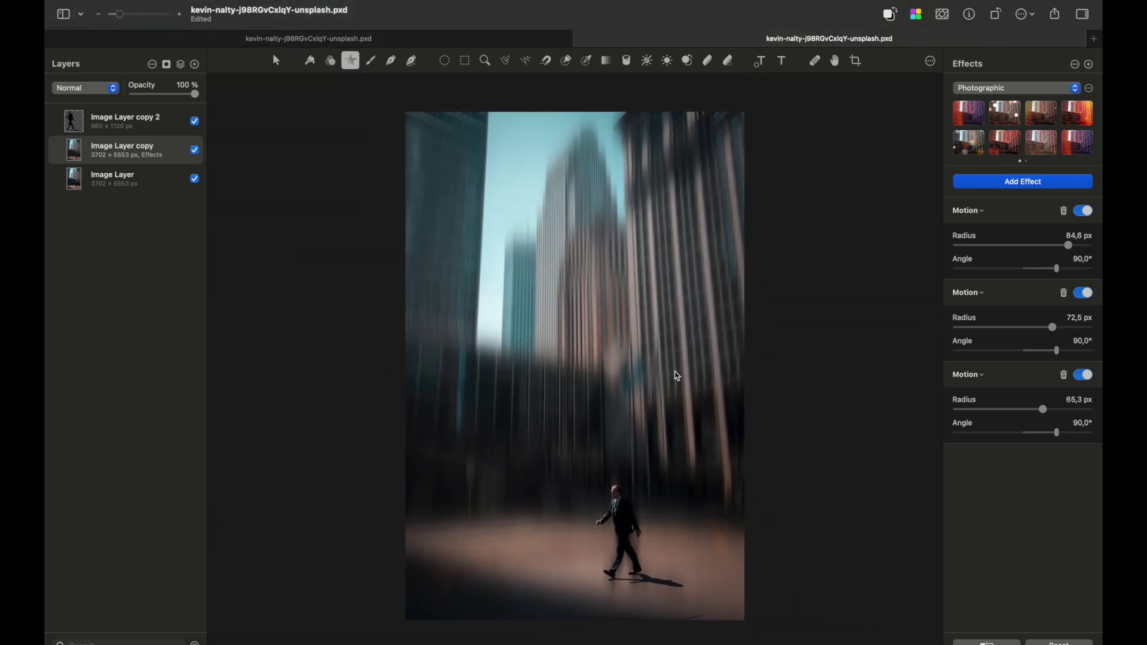
- Mask the background copy with a gradient so the blur fades out toward the pavement
{"action": "key", "text": "g"}
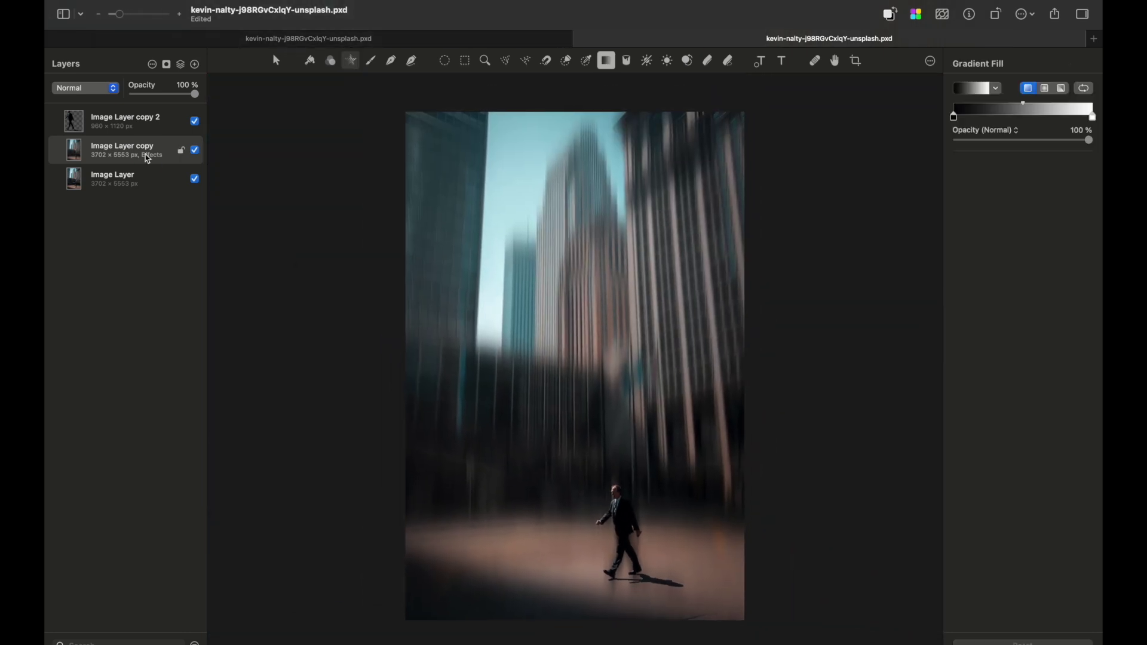
{"action": "right_click", "coordinate": [147, 158]}
{"action": "left_click", "coordinate": [172, 349]}
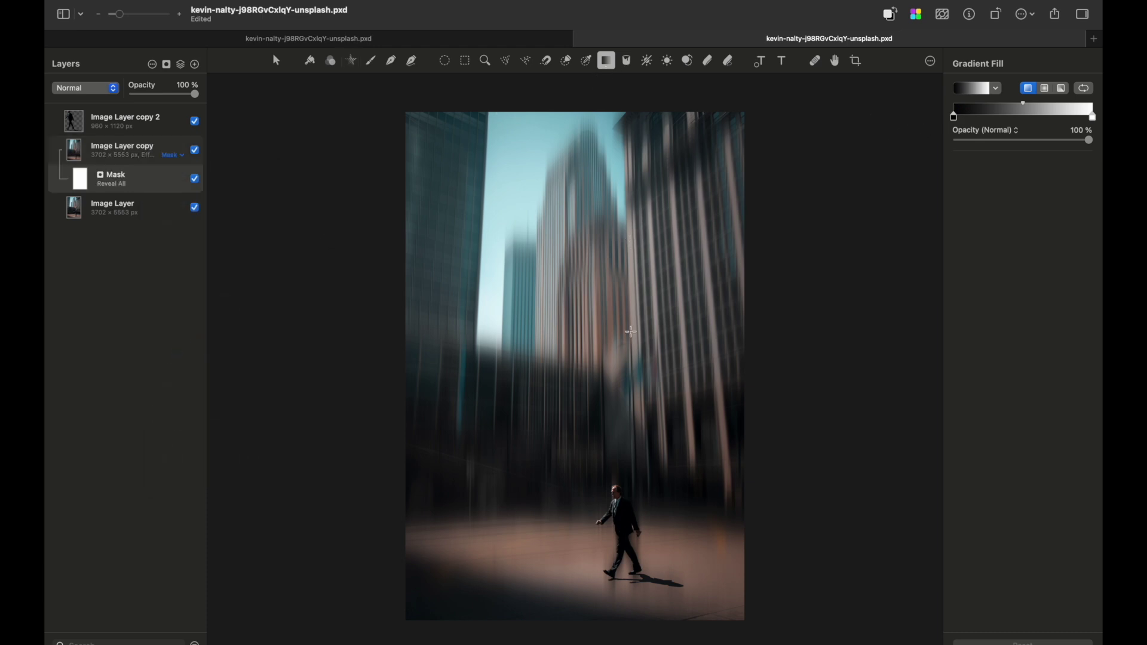
{"action": "left_click_drag", "start_coordinate": [607, 594], "coordinate": [610, 560]}
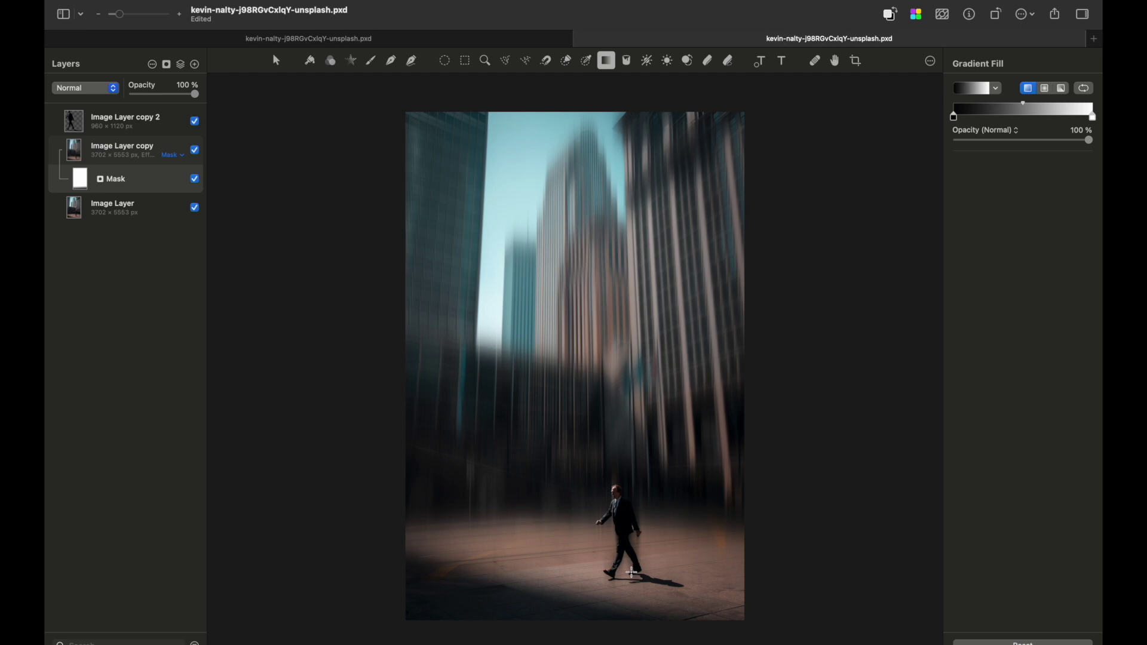
{"action": "scroll", "coordinate": [631, 573], "scroll_direction": "up", "scroll_amount": 3}
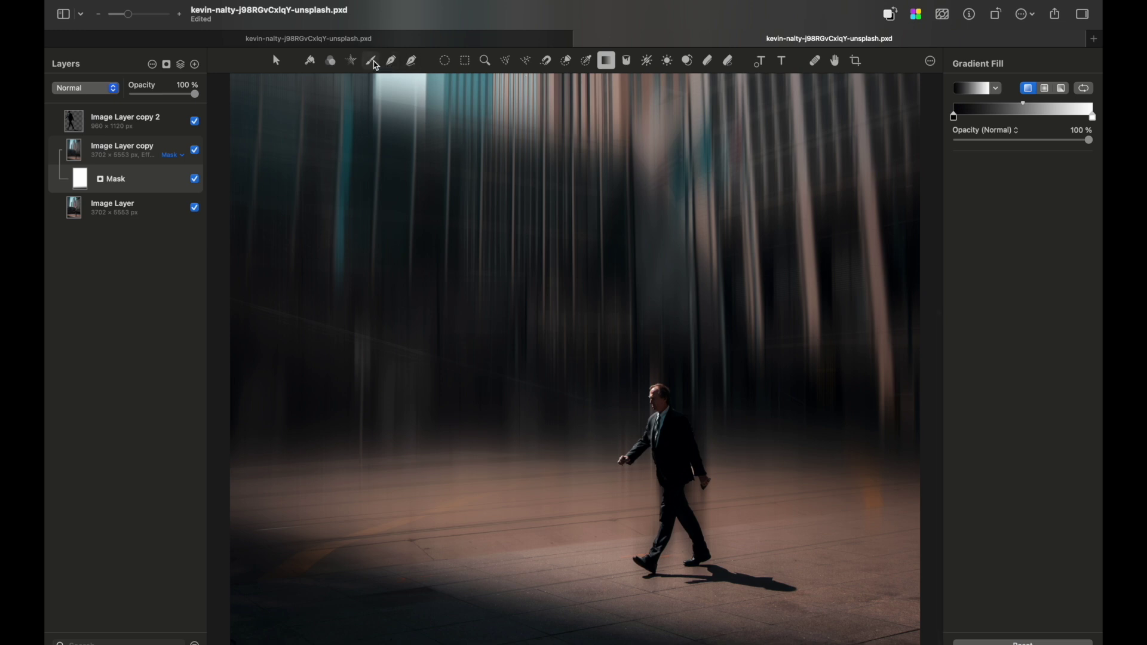
- Set the brush to 26% opacity and 100% softness
{"action": "left_click", "coordinate": [372, 61]}
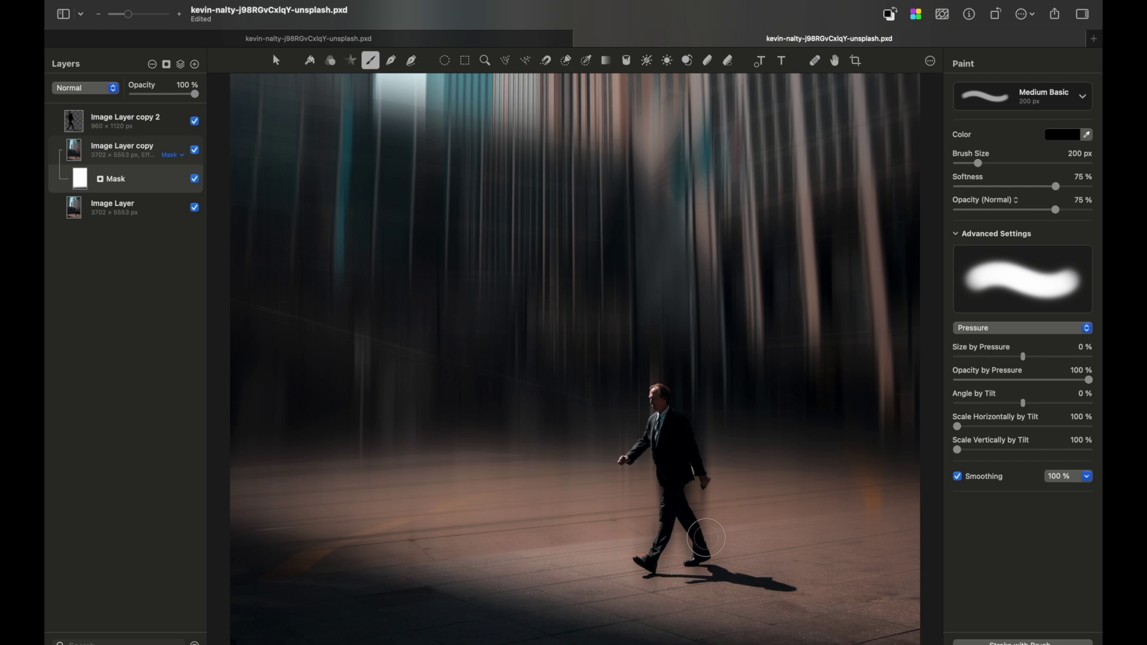
{"action": "left_click_drag", "start_coordinate": [1055, 210], "coordinate": [991, 210]}
{"action": "left_click_drag", "start_coordinate": [1055, 187], "coordinate": [1093, 190]}
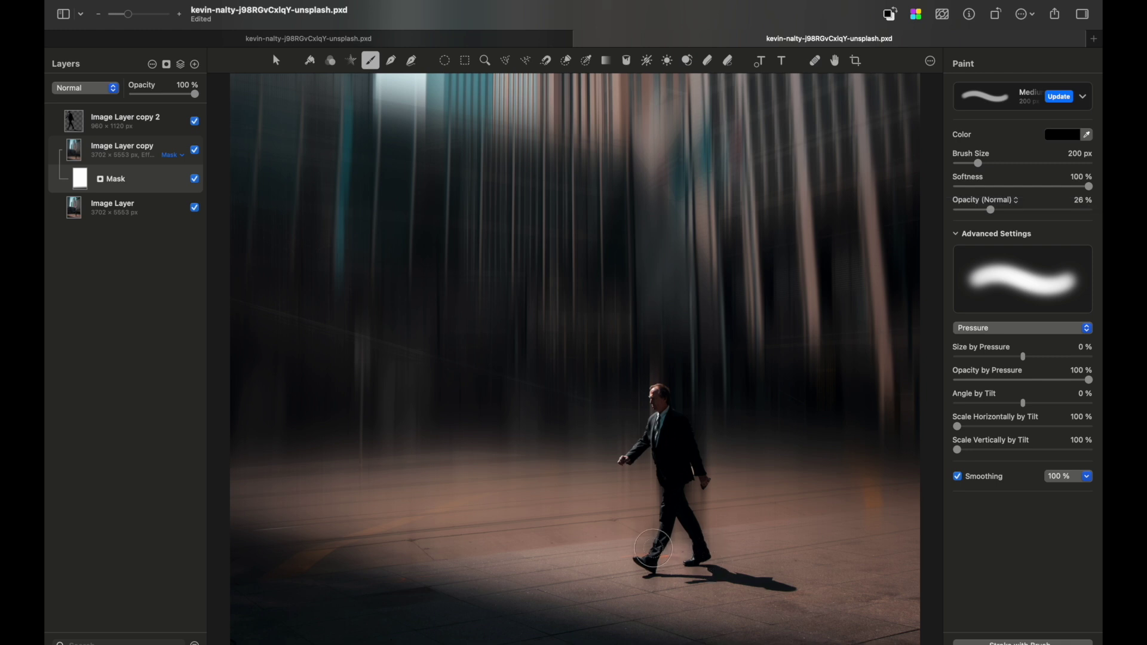
- Paint over the man's feet on the blur mask to sharpen them, then view the whole photo
{"action": "mouse_move", "coordinate": [654, 548]}
{"action": "left_mouse_down"}
{"action": "mouse_move", "coordinate": [662, 520]}
{"action": "mouse_move", "coordinate": [644, 555]}
{"action": "mouse_move", "coordinate": [677, 536]}
{"action": "mouse_move", "coordinate": [708, 538]}
{"action": "mouse_move", "coordinate": [706, 562]}
{"action": "left_mouse_up"}
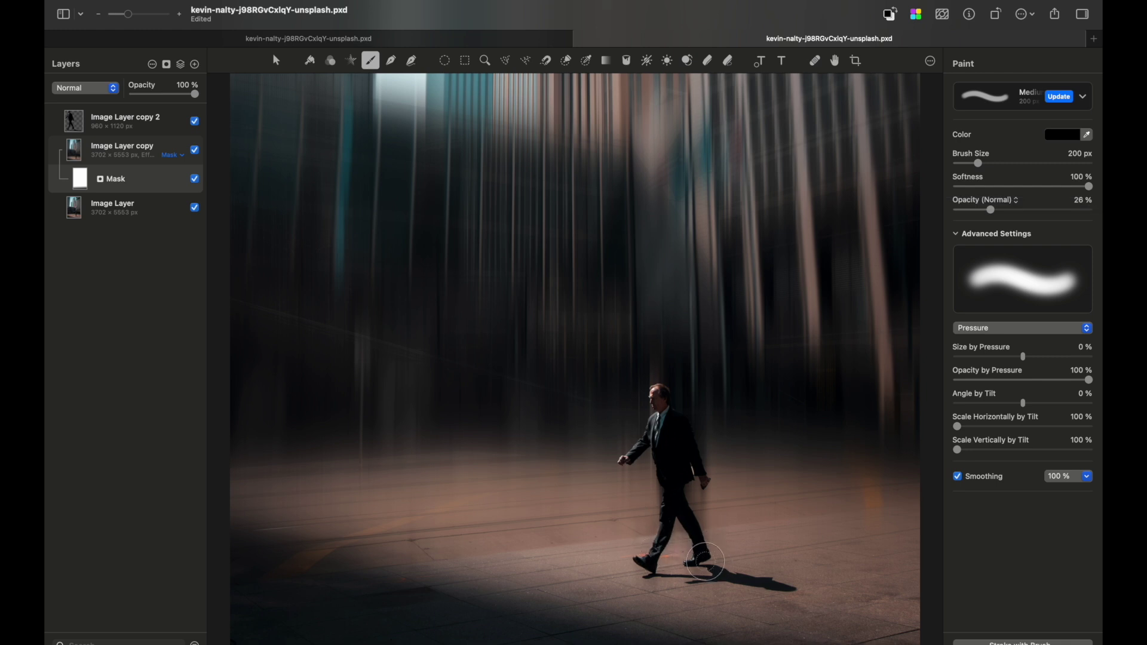
{"action": "key", "text": "super+0"}
{"action": "left_click", "coordinate": [135, 126]}
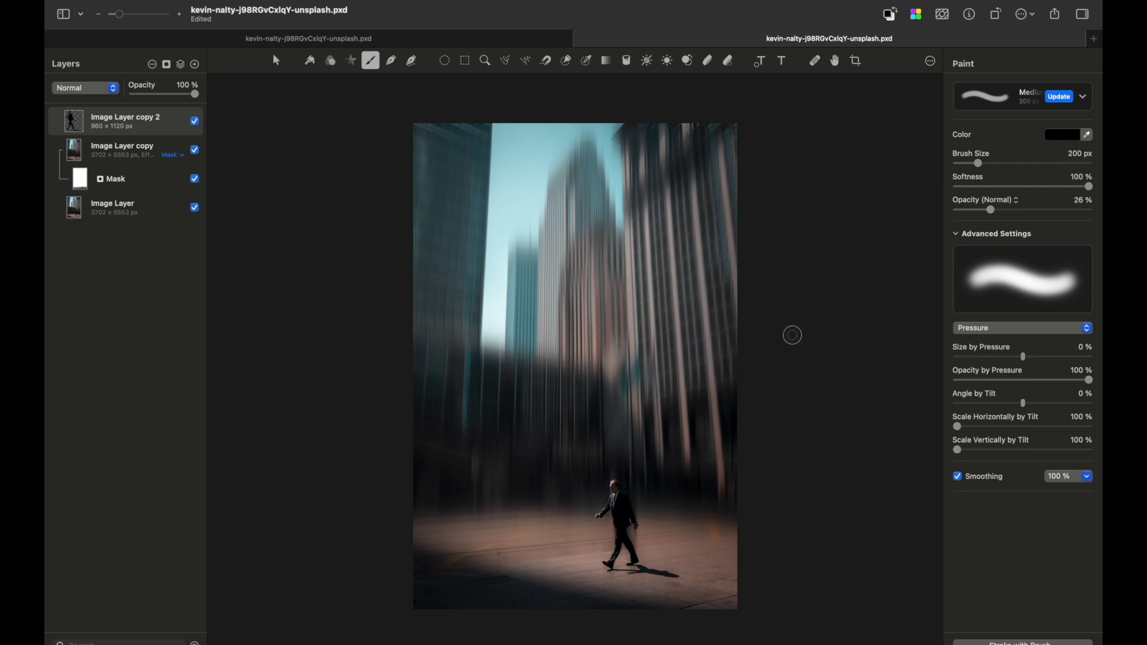
- Add a Cinematic colour adjustments layer at 58%, then duplicate the second photo's image layer
{"action": "left_click", "coordinate": [198, 67]}
{"action": "left_click", "coordinate": [330, 62]}
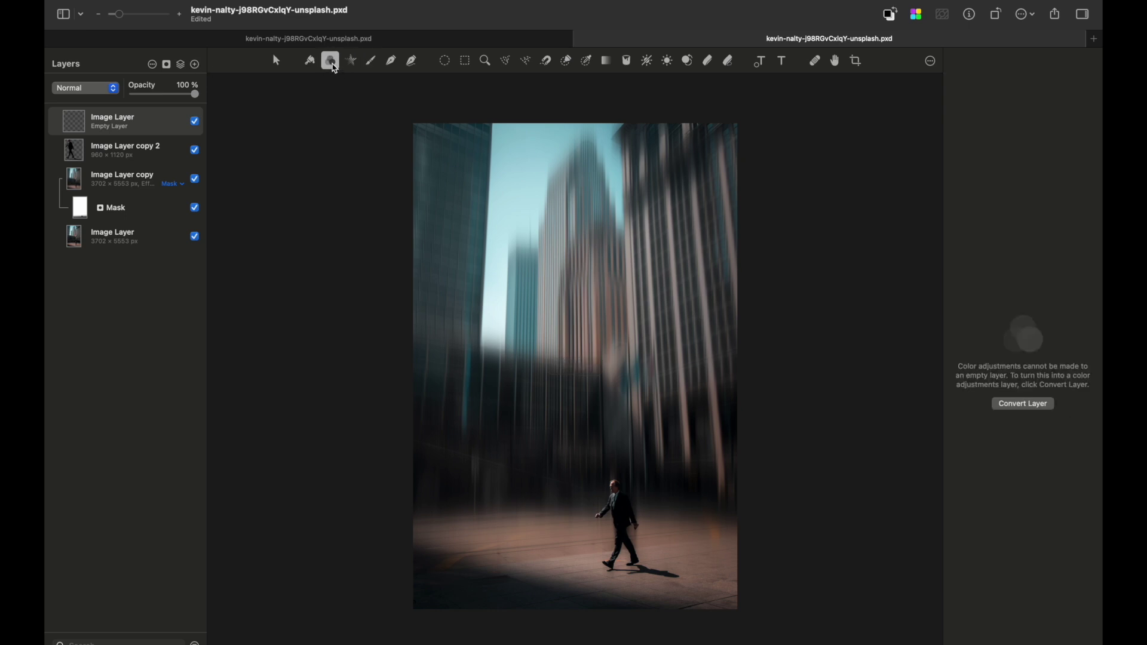
{"action": "left_click", "coordinate": [1023, 404]}
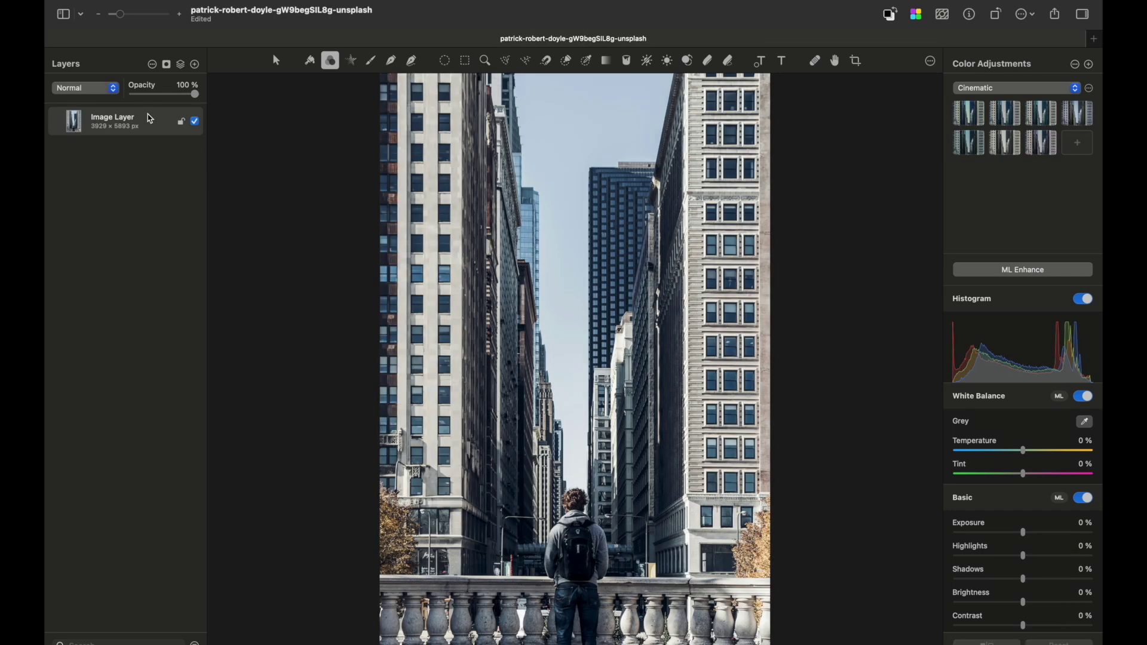
{"action": "key", "text": "super+j"}
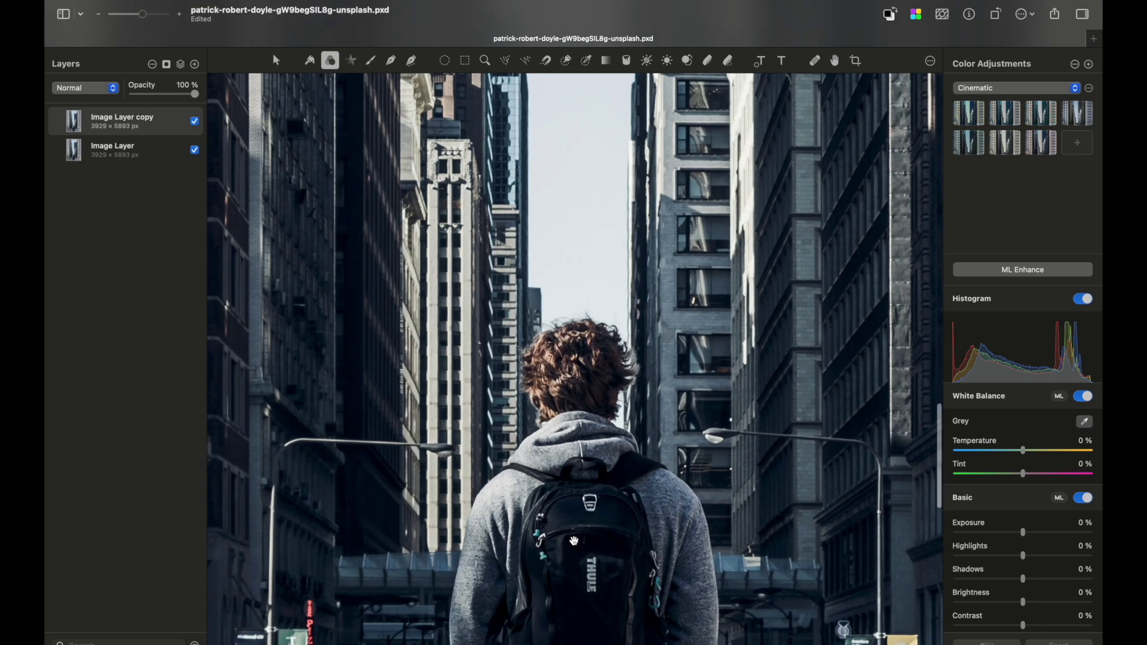
- Copy the backpacker onto his own layer, Image Layer copy 2, and deselect
{"action": "key", "text": "a"}
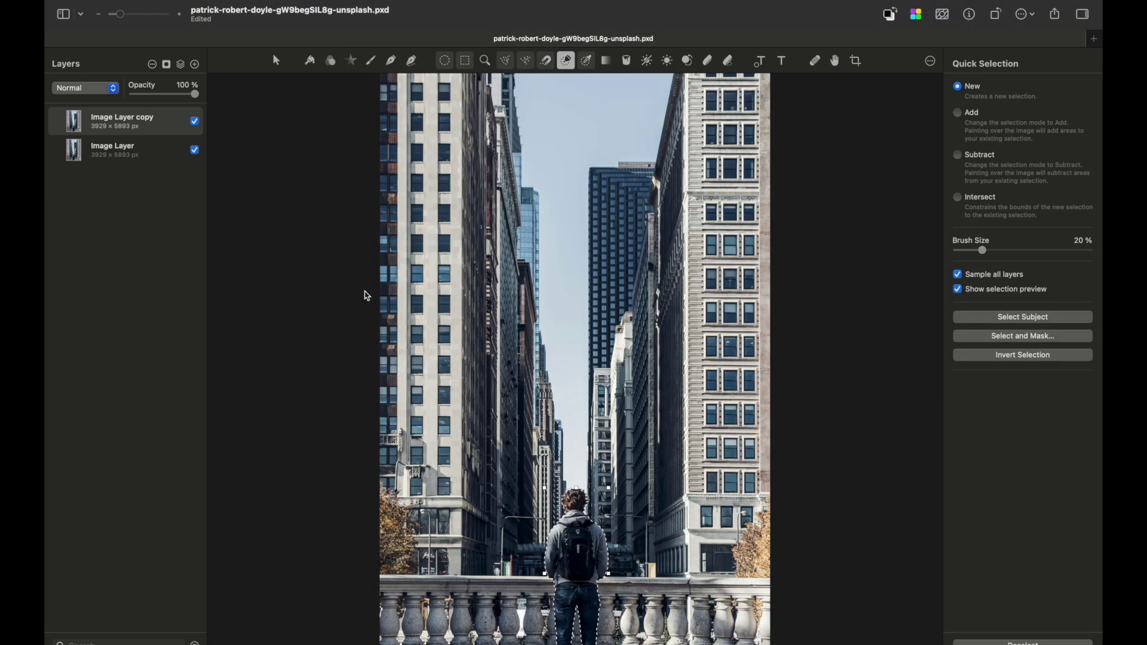
{"action": "key", "text": "super+j"}
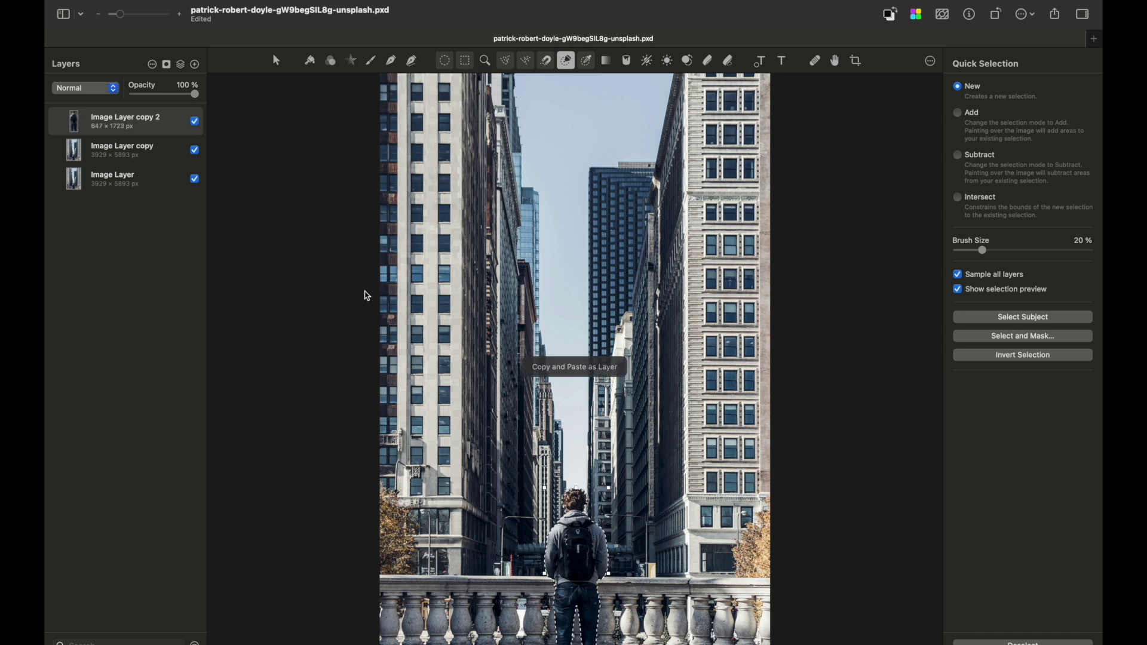
{"action": "key", "text": "super+d"}
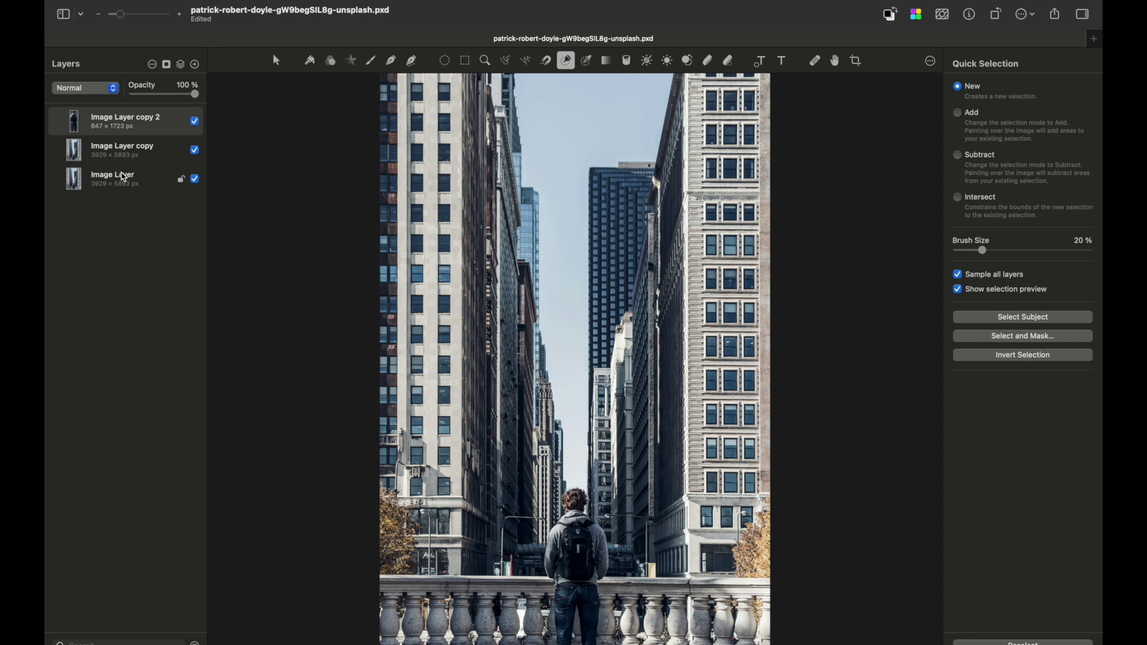
{"action": "left_click", "coordinate": [149, 163]}
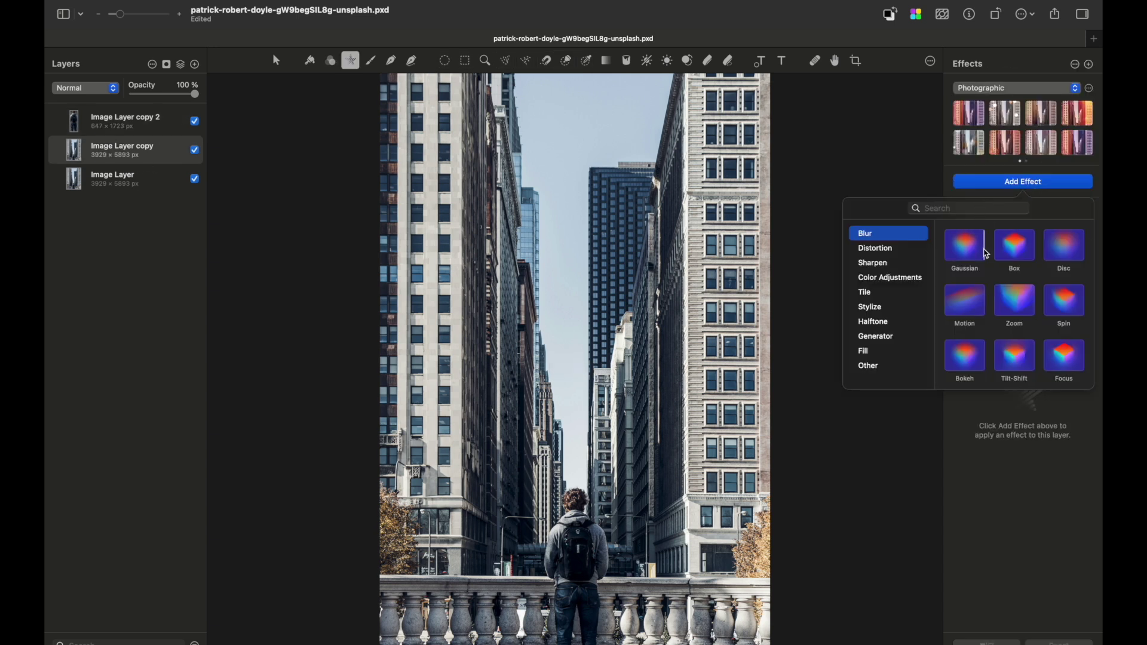
- Add a Motion blur to the duplicate photo and start a Color Adjustments layer
{"action": "left_click", "coordinate": [965, 299]}
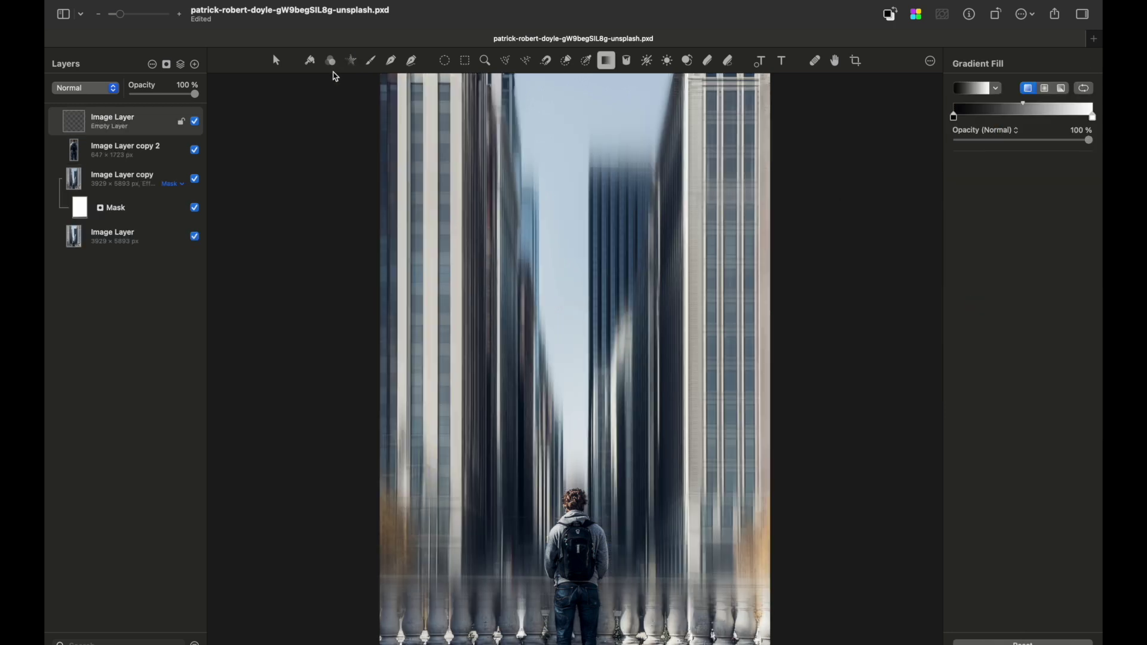
{"action": "left_click", "coordinate": [332, 65]}
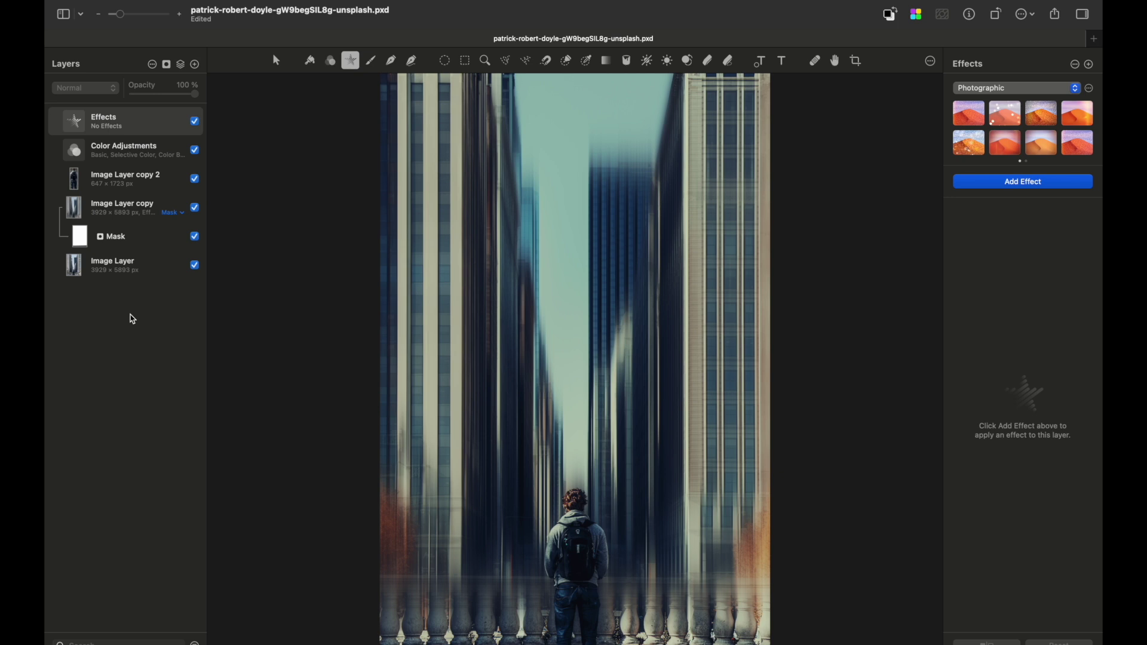
- Create a 100 px, 90° Motion blur effects layer and move it beneath the backpacker's cut-out
{"action": "left_click", "coordinate": [196, 64]}
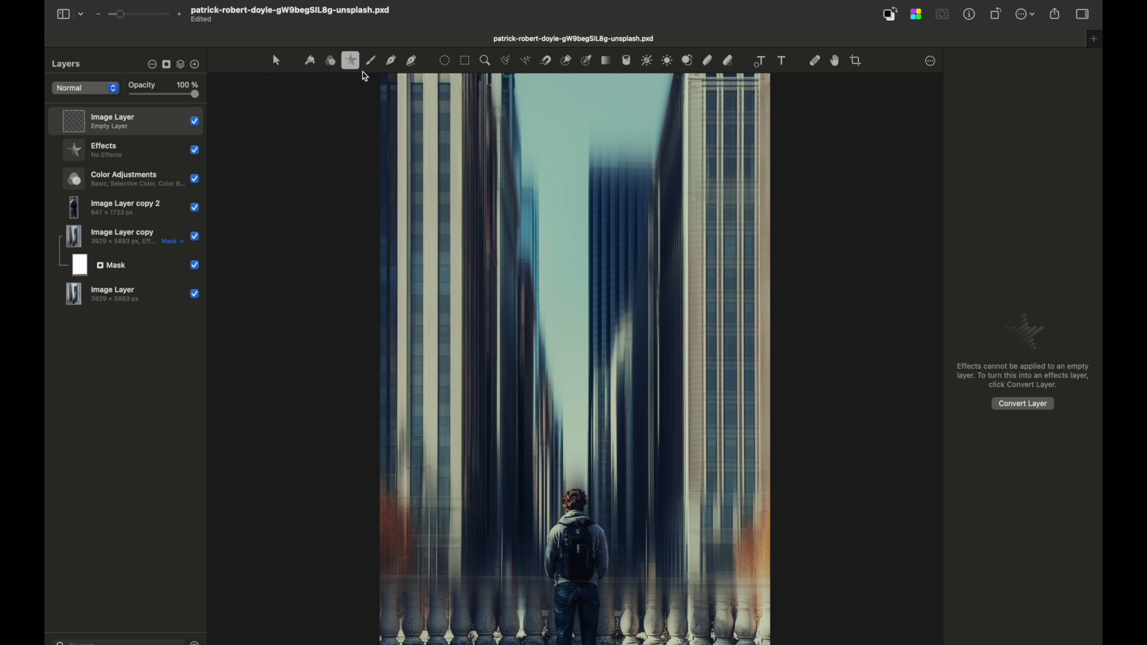
{"action": "left_click", "coordinate": [1024, 405]}
{"action": "left_click", "coordinate": [1016, 182]}
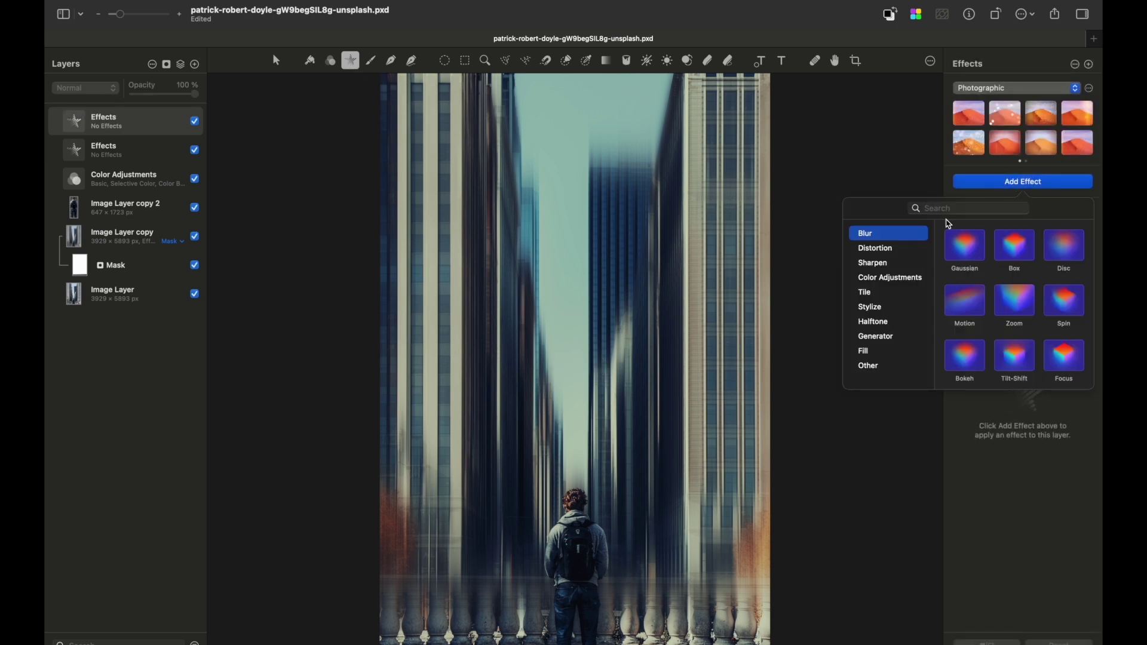
{"action": "left_click", "coordinate": [965, 303]}
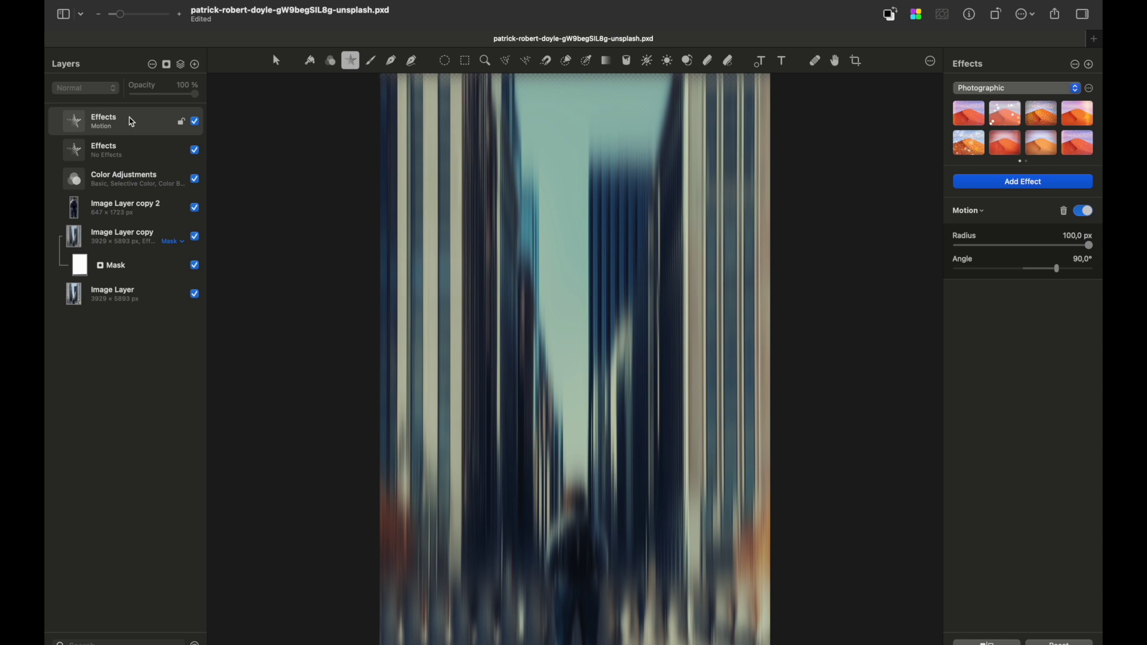
{"action": "left_click_drag", "start_coordinate": [132, 122], "coordinate": [132, 217]}
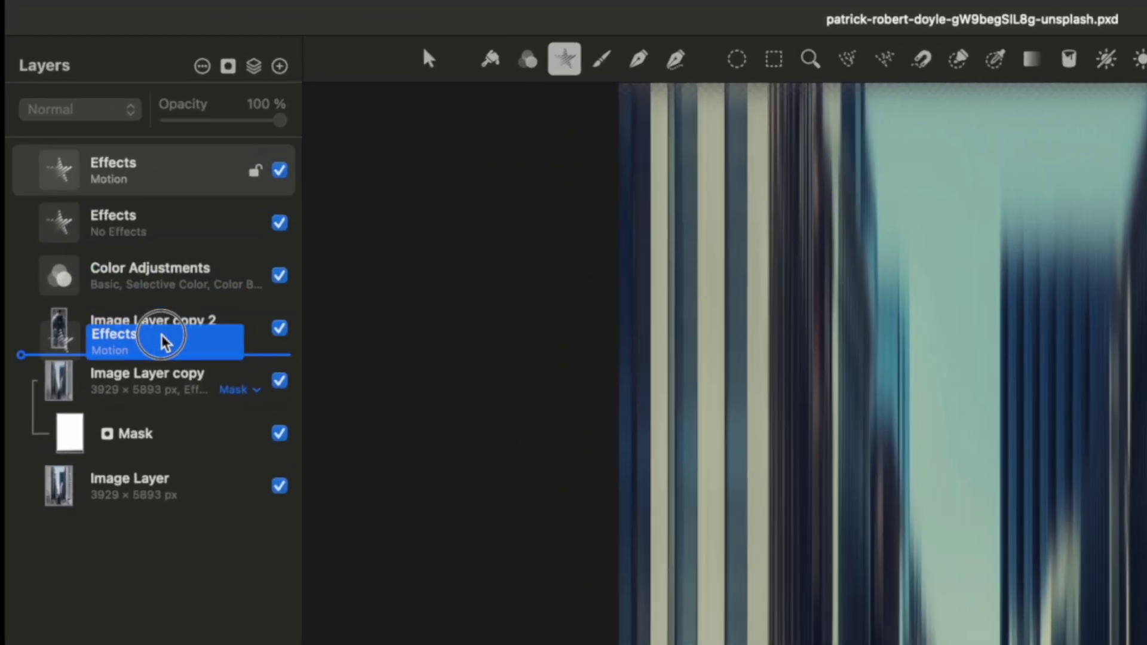
{"action": "left_click_drag", "start_coordinate": [161, 342], "coordinate": [161, 342]}
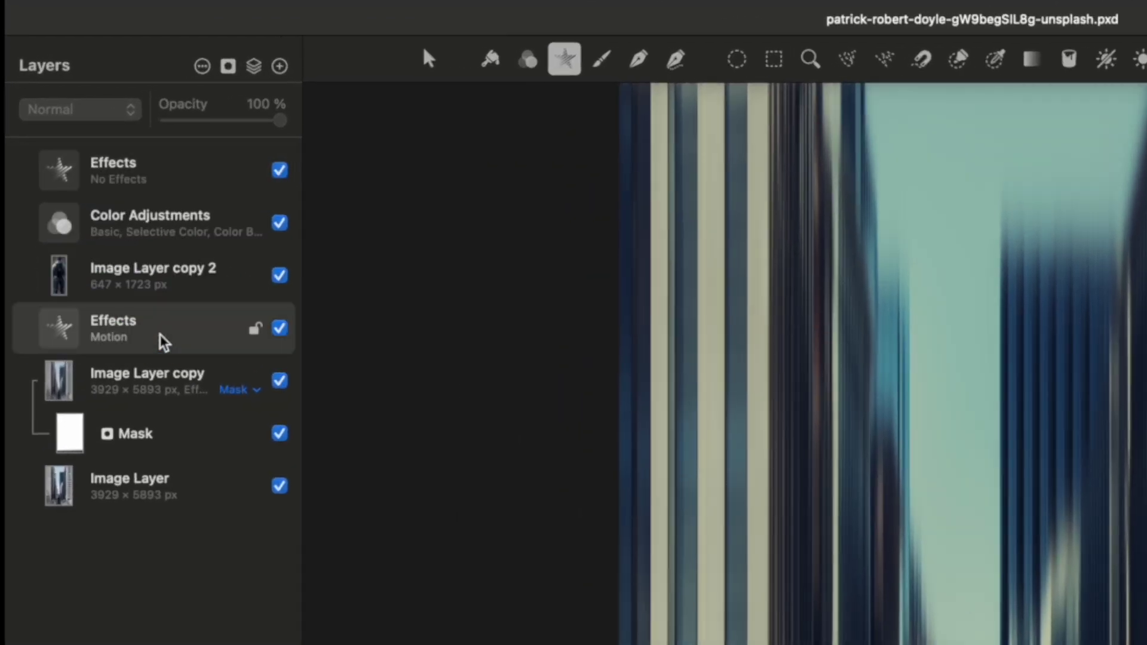